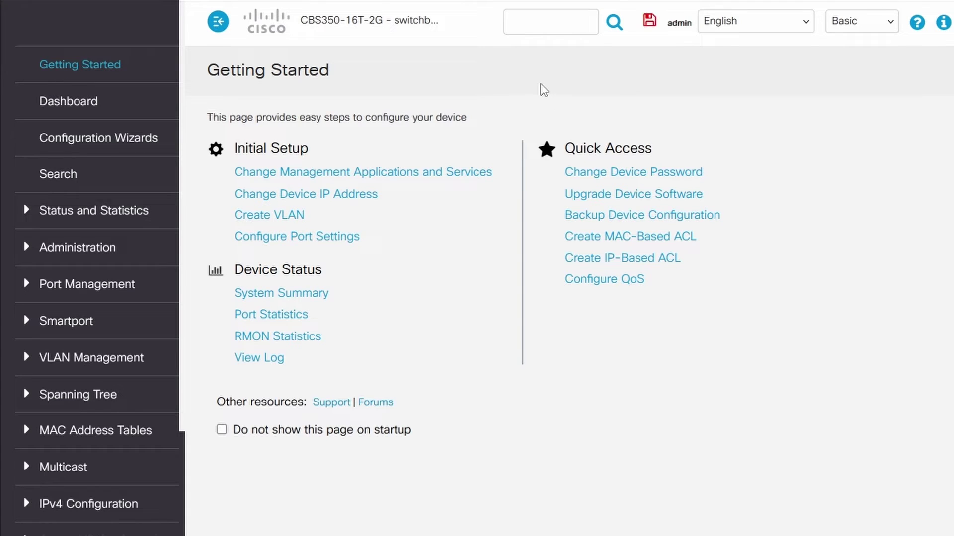
Switch the web UI to Advanced display mode and go to Security > TCP/UDP Services.
left_click(827, 25)
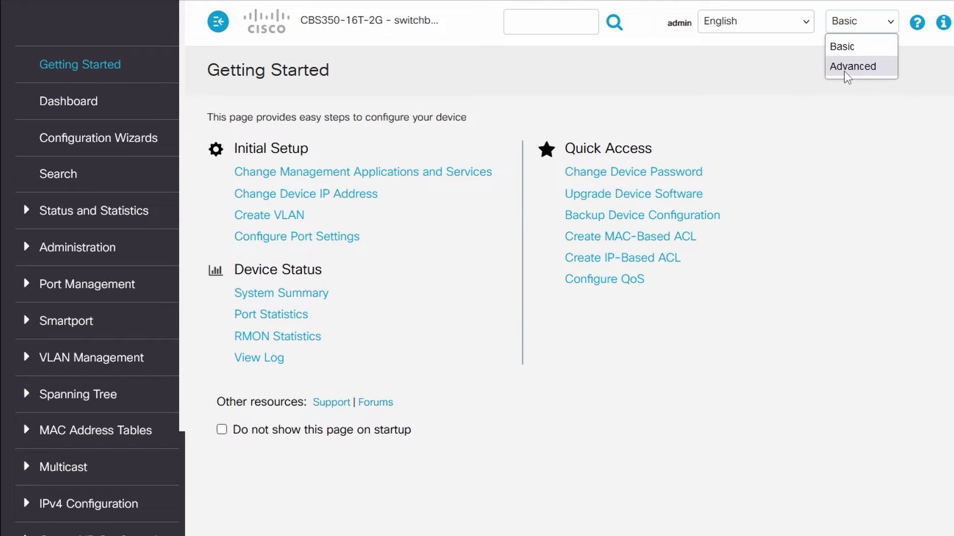
left_click(852, 67)
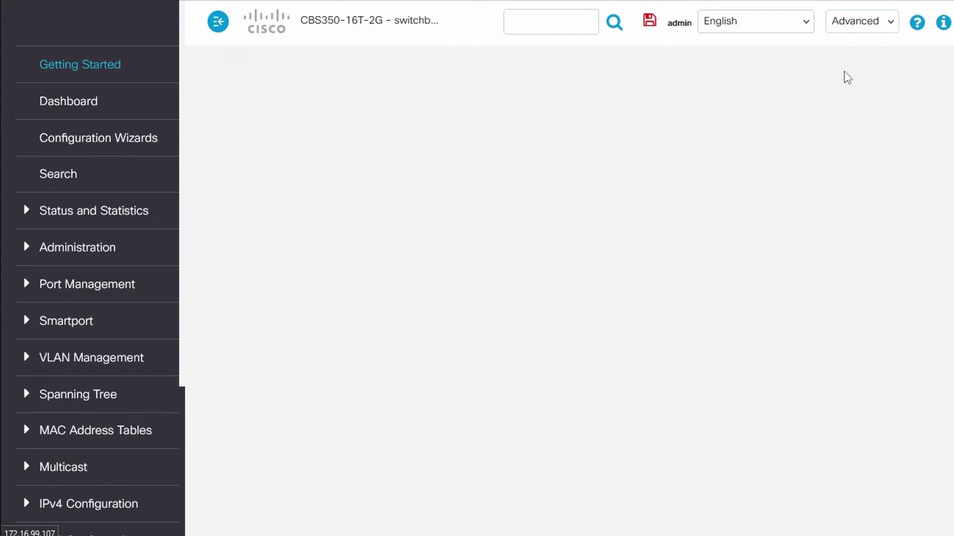
scroll(149, 298, "down", 4)
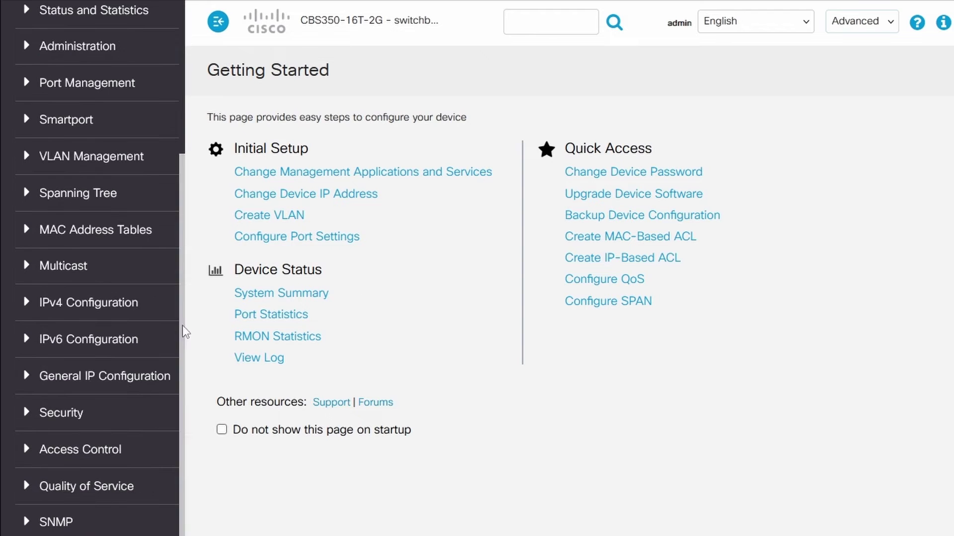
left_click(109, 414)
scroll(139, 353, "down", 8)
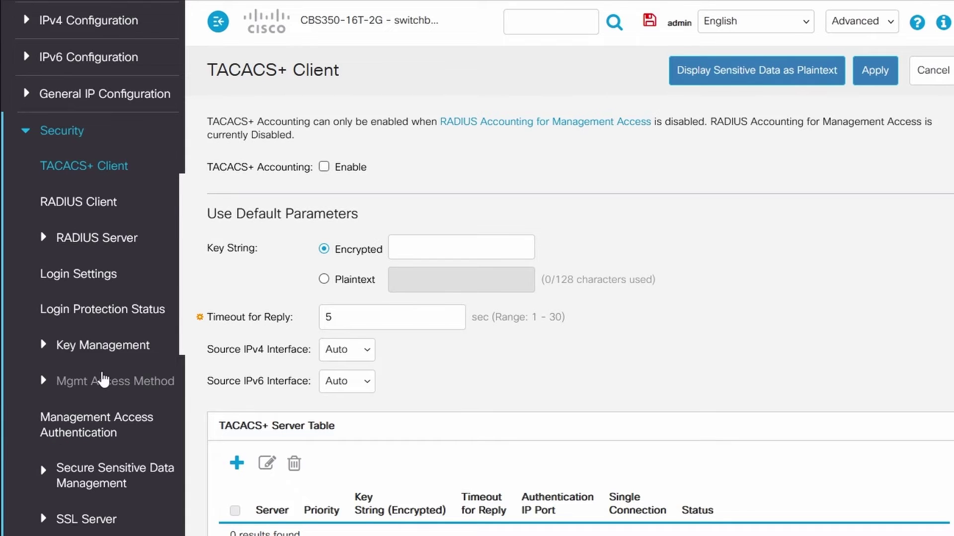
left_click(104, 490)
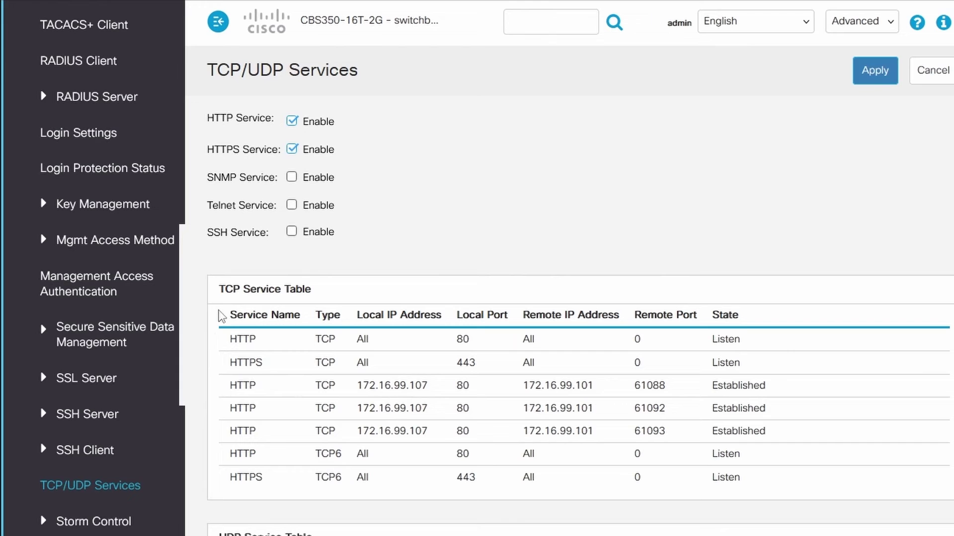
Enable and apply the SNMP Service, then go to the SNMP settings.
left_click(292, 177)
left_click(882, 78)
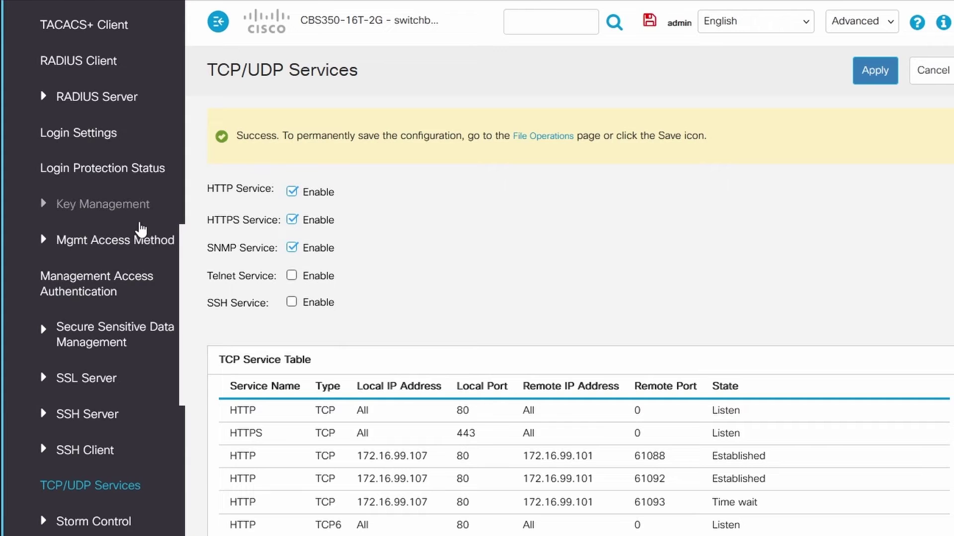
scroll(99, 298, "down", 8)
left_click(56, 522)
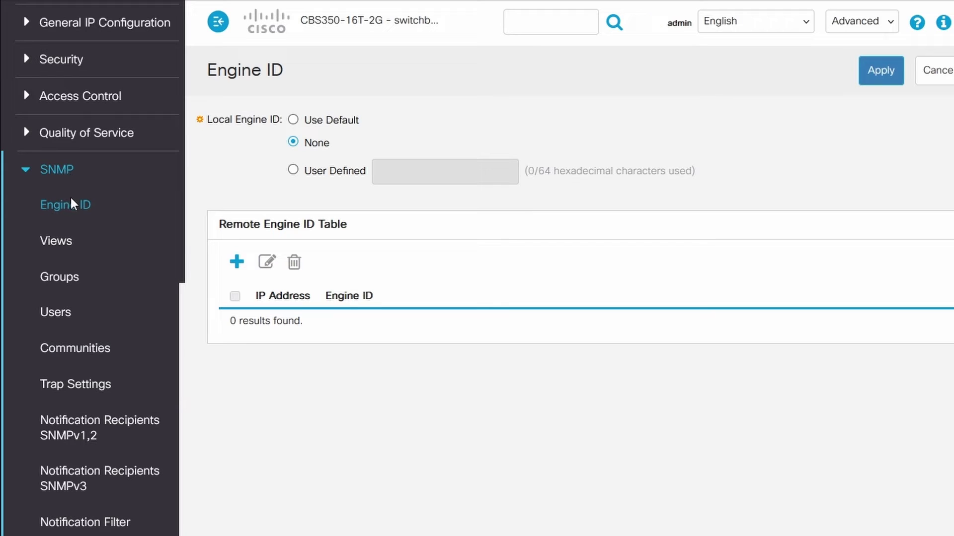
Apply the default Local Engine ID, confirming the SNMP database erase, then go to SNMP Groups.
left_click(293, 121)
left_click(889, 72)
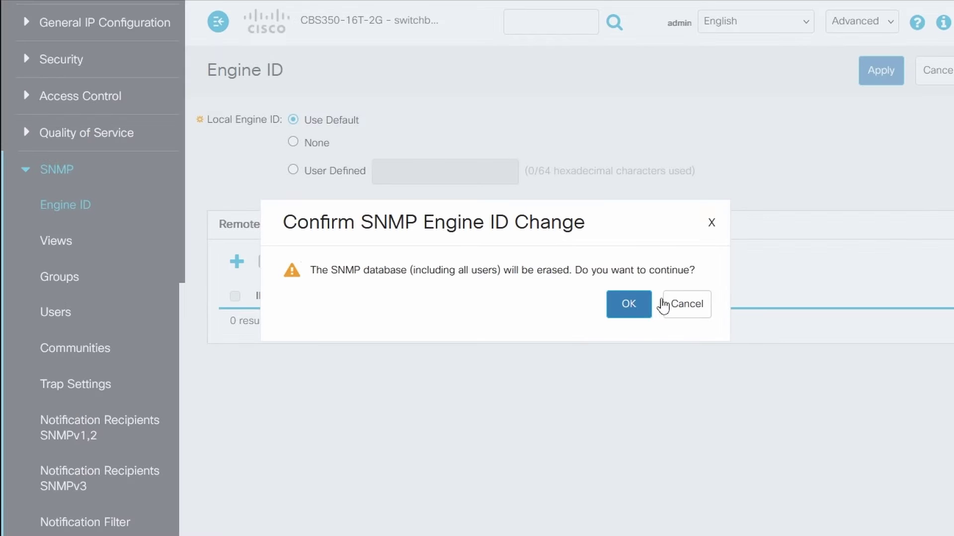
left_click(642, 305)
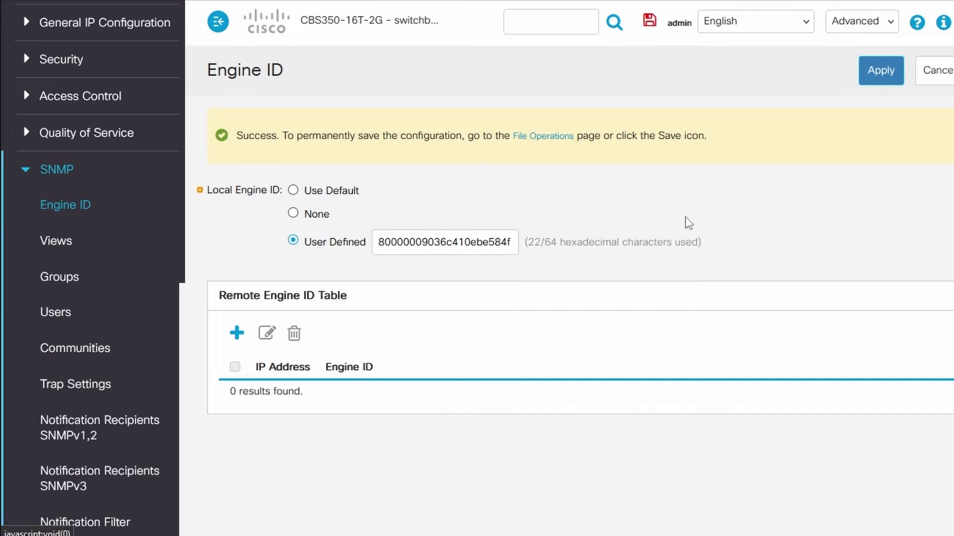
left_click(55, 293)
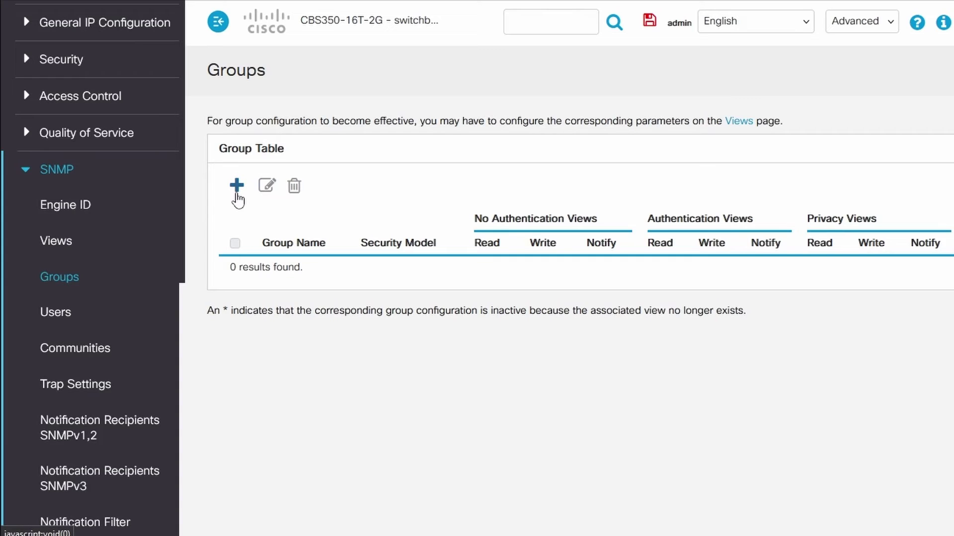
Add SNMPv3 group 'Example' with Authentication and Privacy and default Read, Write and Notify views.
left_click(237, 187)
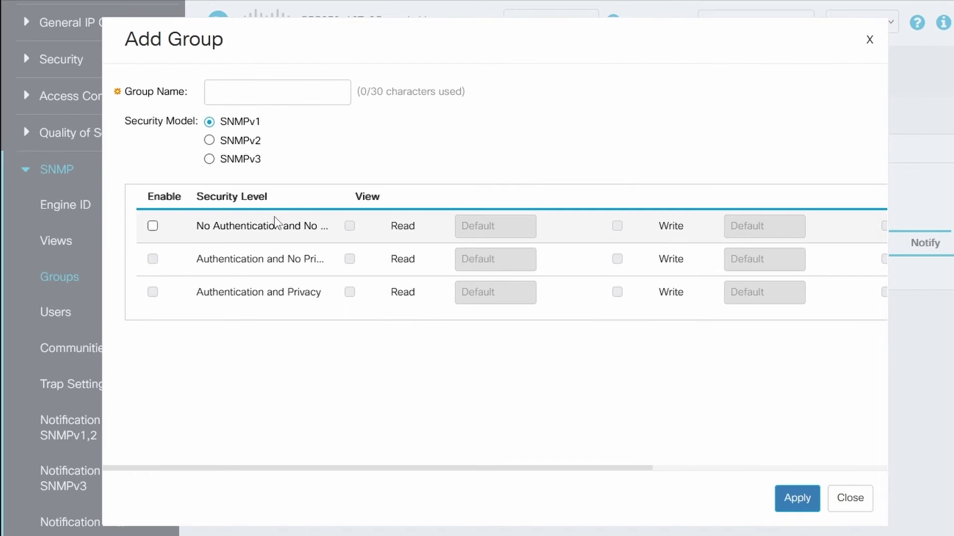
left_click(209, 159)
left_click(238, 93)
type("E")
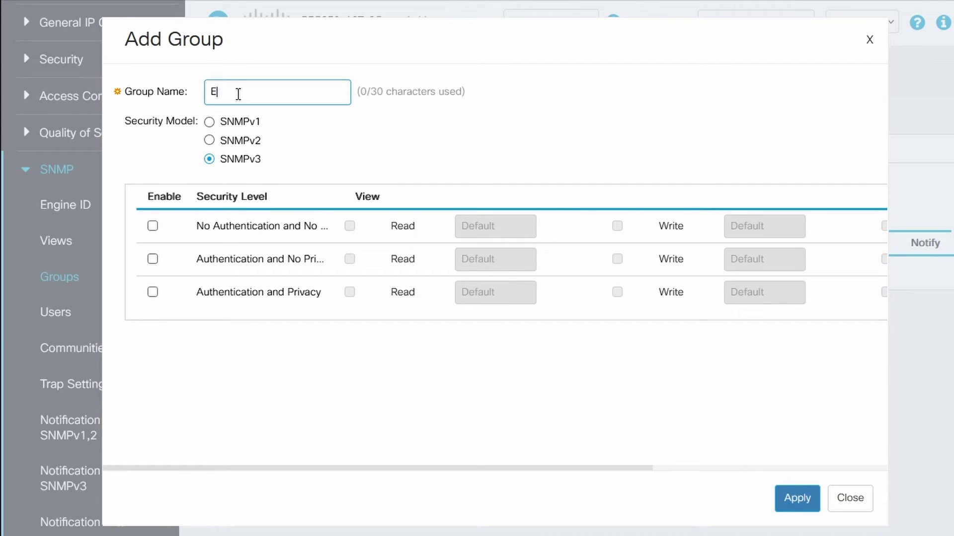
type("xample")
left_click(153, 292)
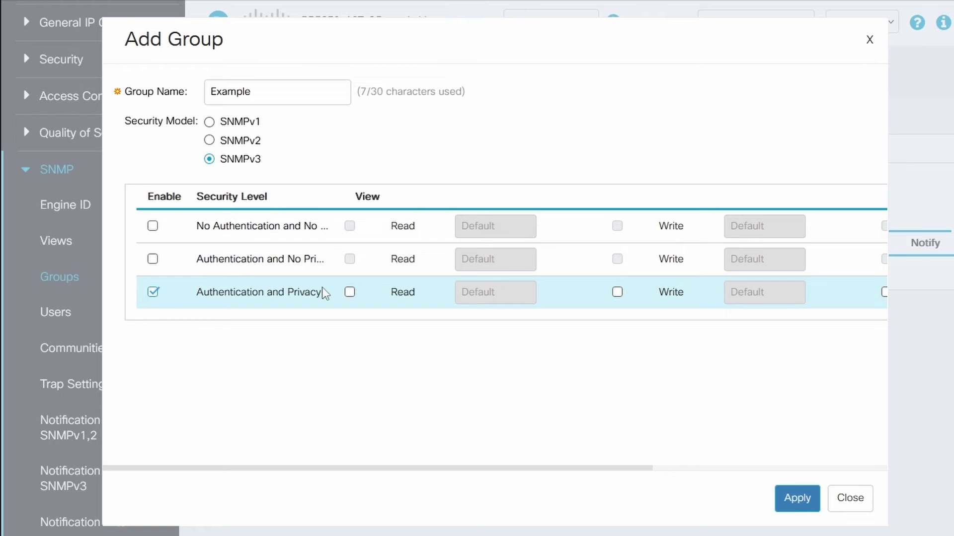
left_click(350, 293)
left_click(618, 293)
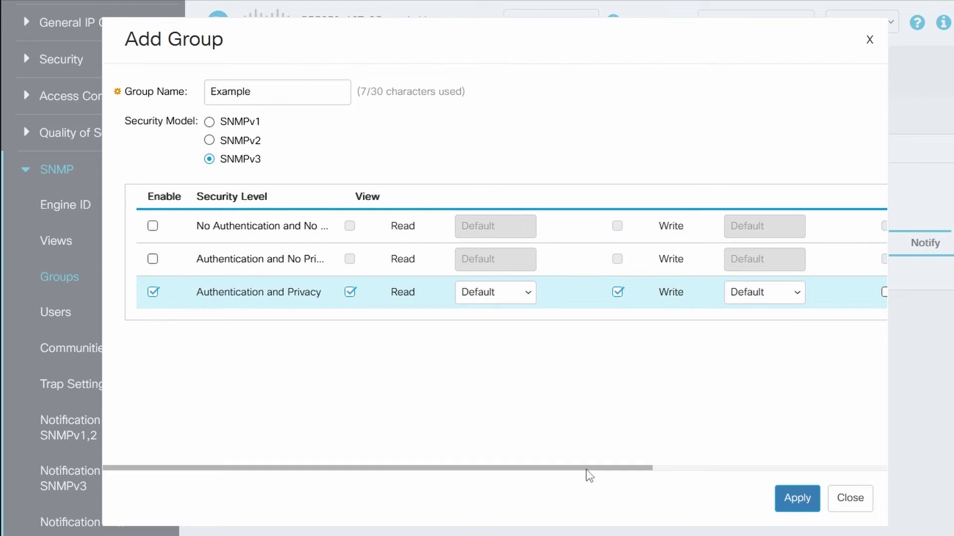
left_click_drag(587, 469, 813, 467)
left_click(629, 292)
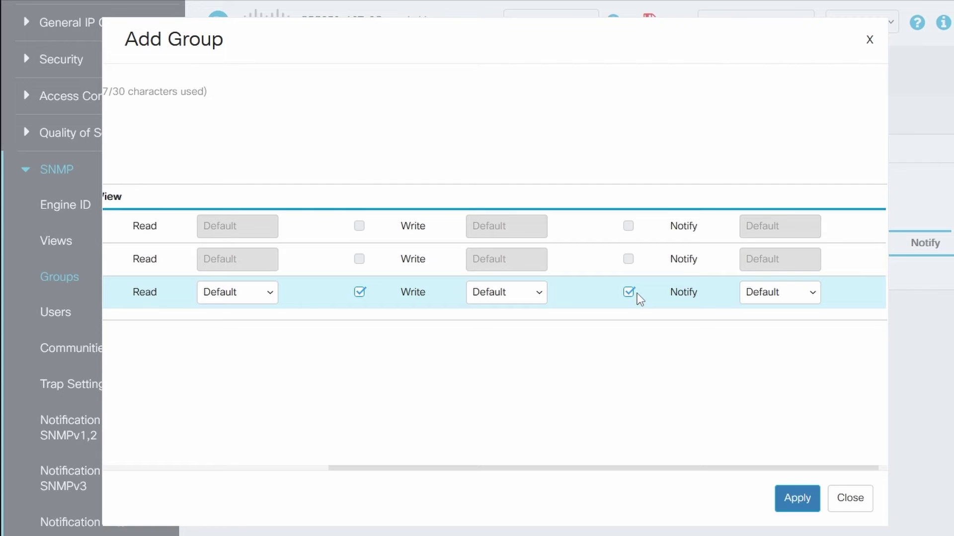
left_click(798, 498)
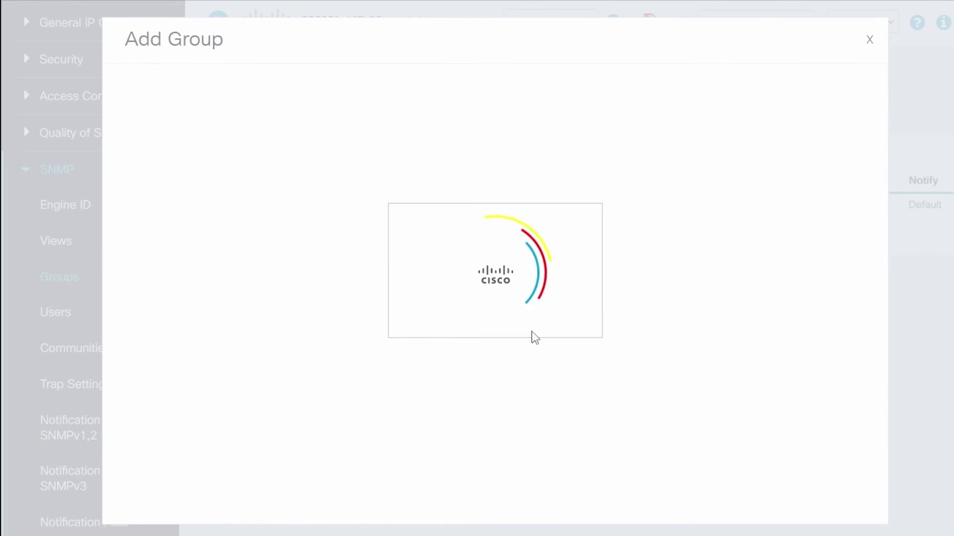
left_click(849, 501)
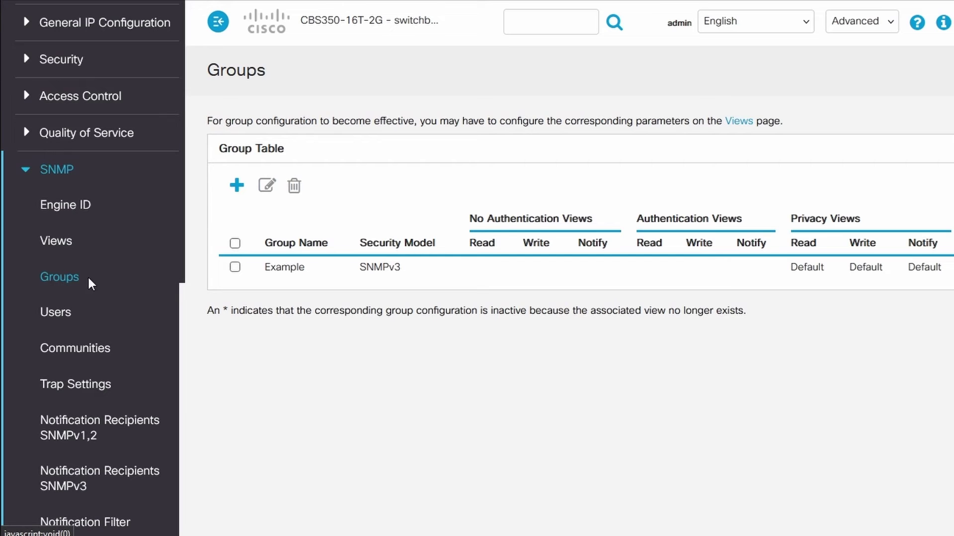
Start a new SNMP user 'exampleu' with SHA authentication and AES privacy.
left_click(60, 321)
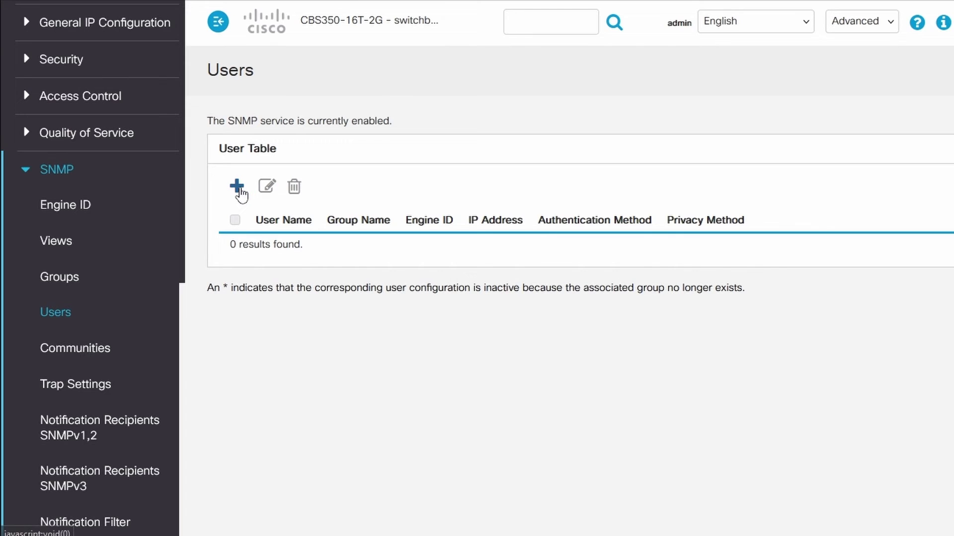
left_click(236, 186)
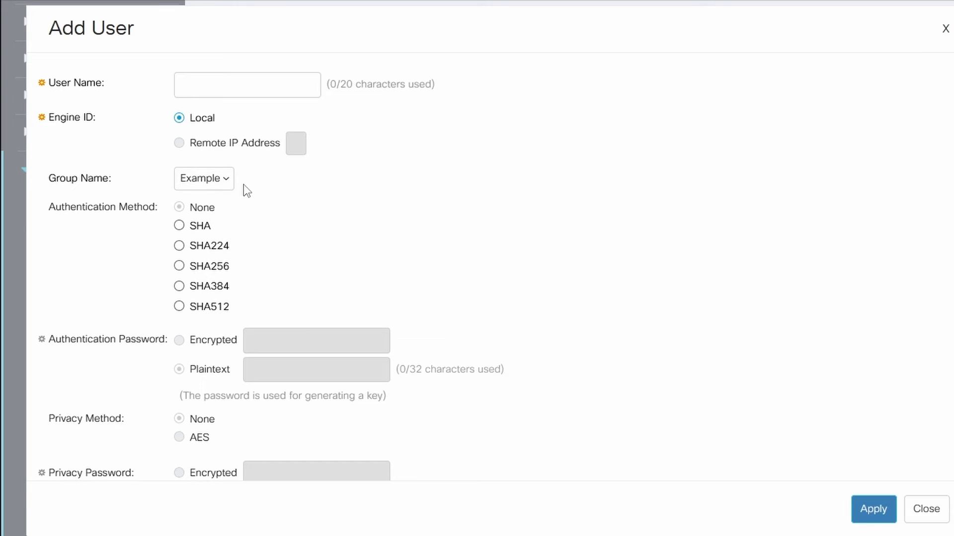
left_click(187, 89)
type("exampleu")
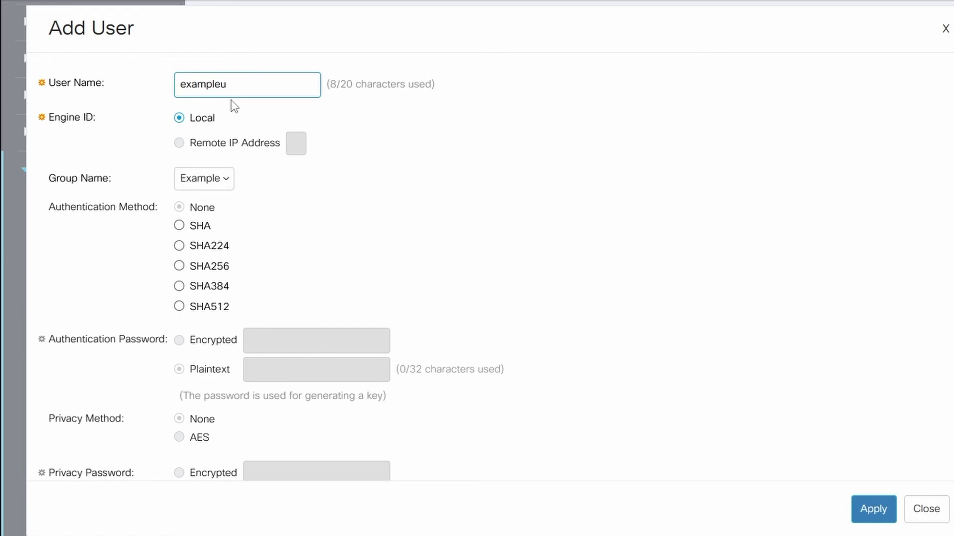
left_click(179, 226)
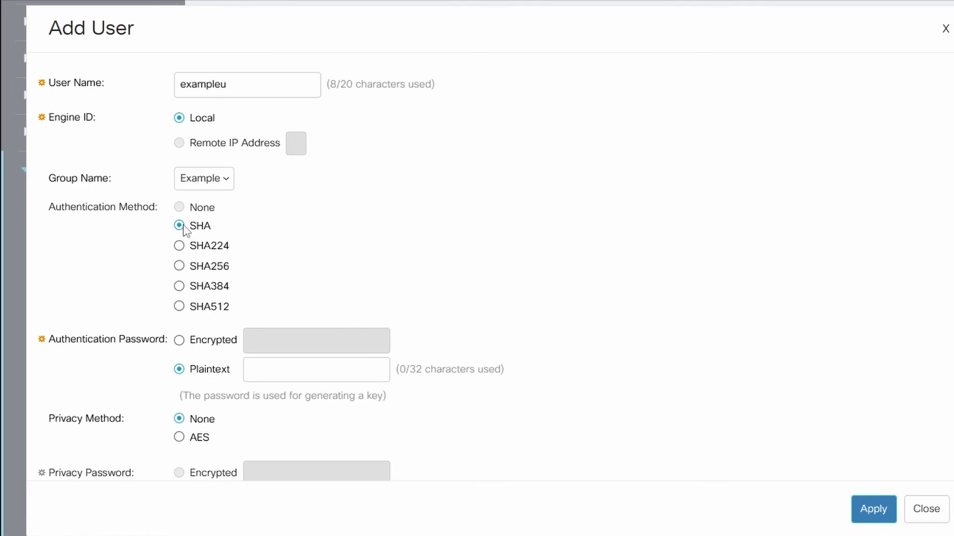
left_click(179, 437)
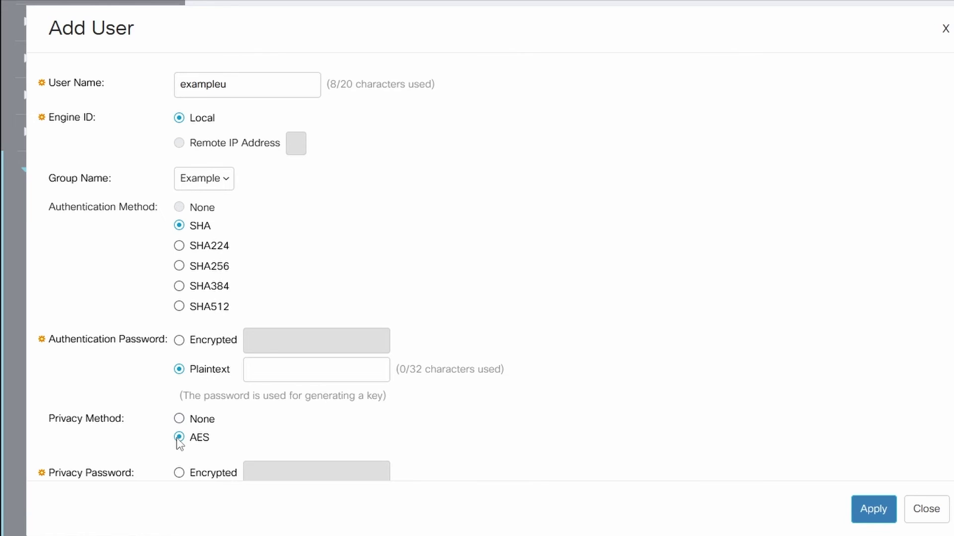
Enter the plaintext authentication and privacy passwords, create the user, and save the running configuration.
left_click(258, 376)
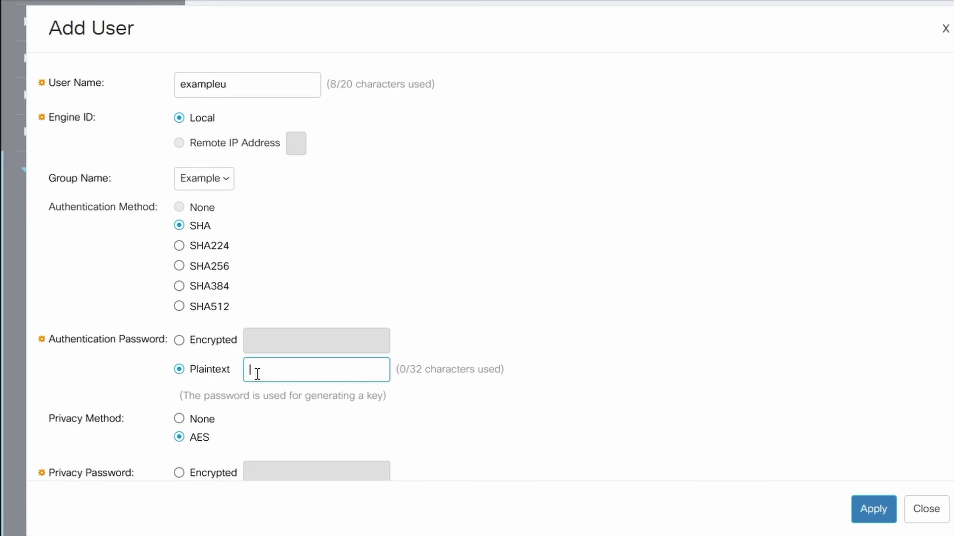
type("cisco123")
scroll(405, 283, "down", 2)
left_click(291, 426)
type("cisco321")
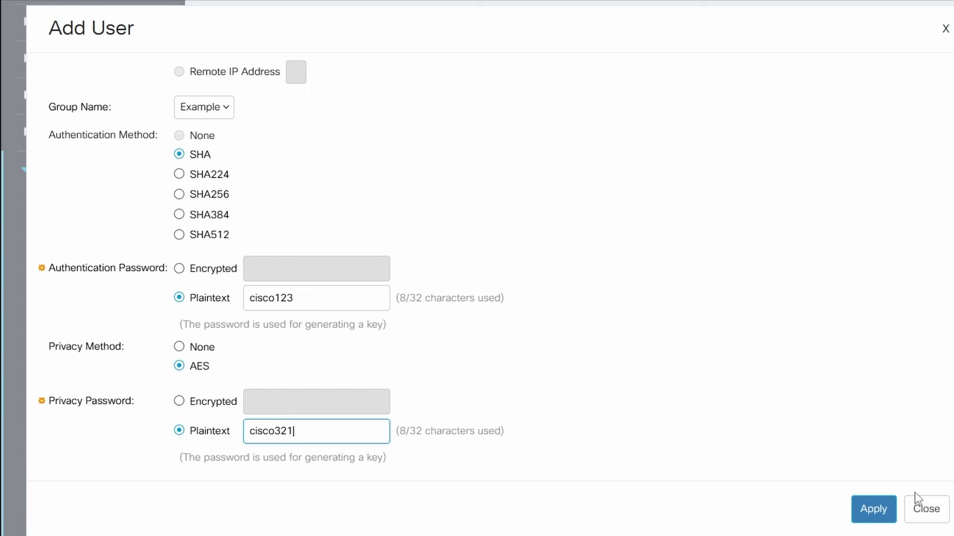
left_click(873, 511)
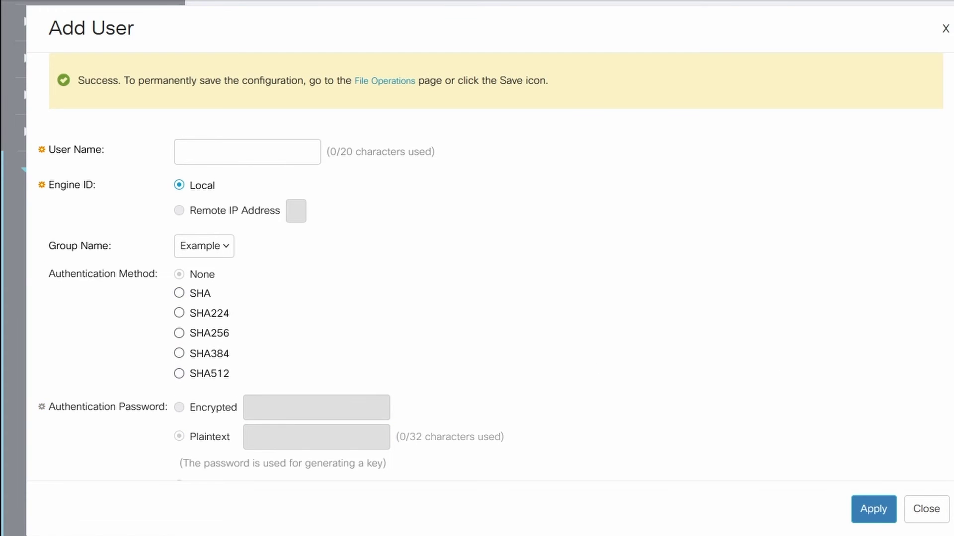
left_click(933, 516)
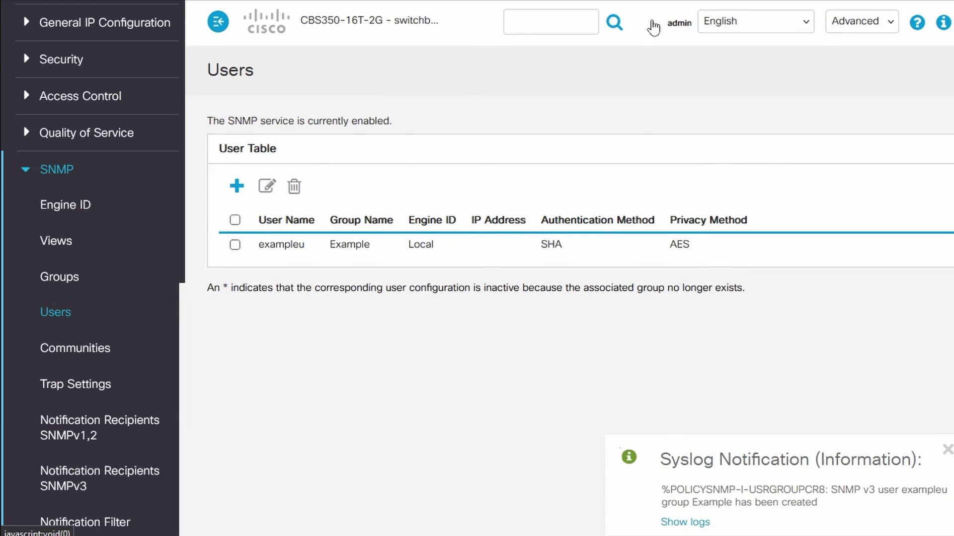
left_click(649, 20)
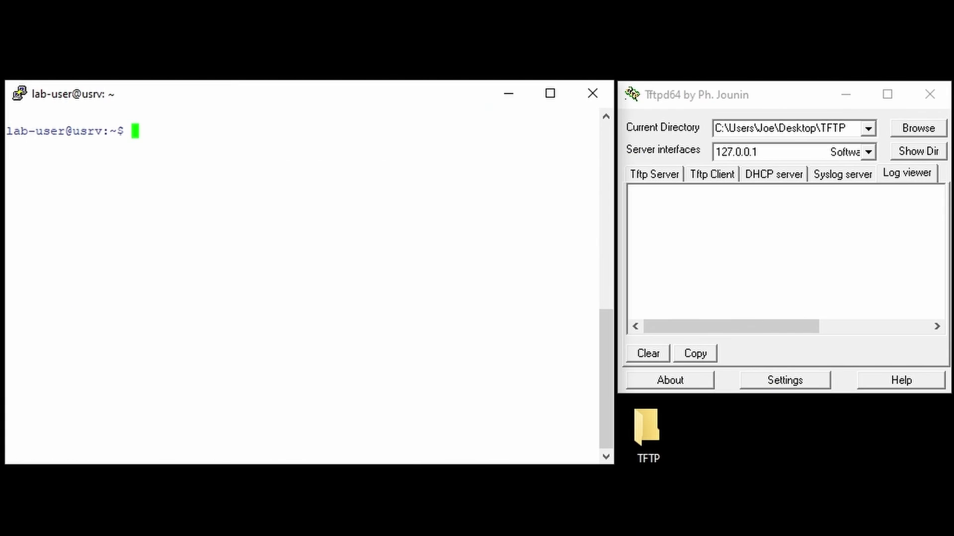
Install the snmp tools with 'sudo apt install snmp'.
type("sudo apt install snmp")
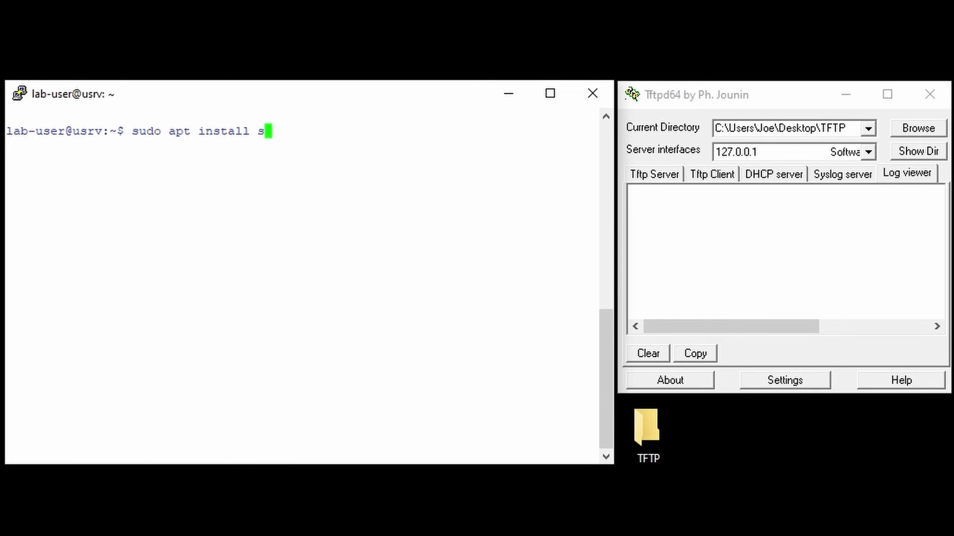
key("Return")
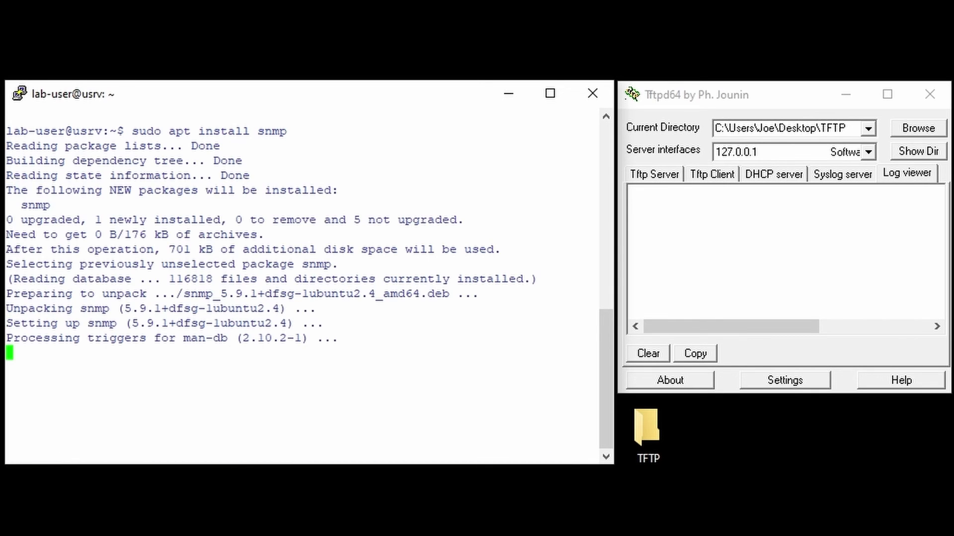
key("Return")
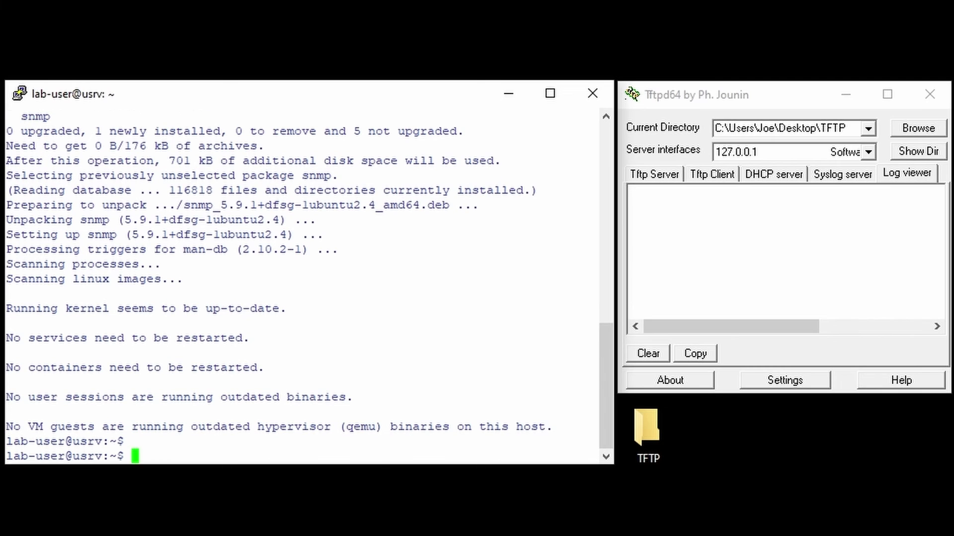
key("Return")
Run both snmpset commands to send running-config-backup.xml to the TFTP server, then open the TFTP folder.
right_click(149, 448)
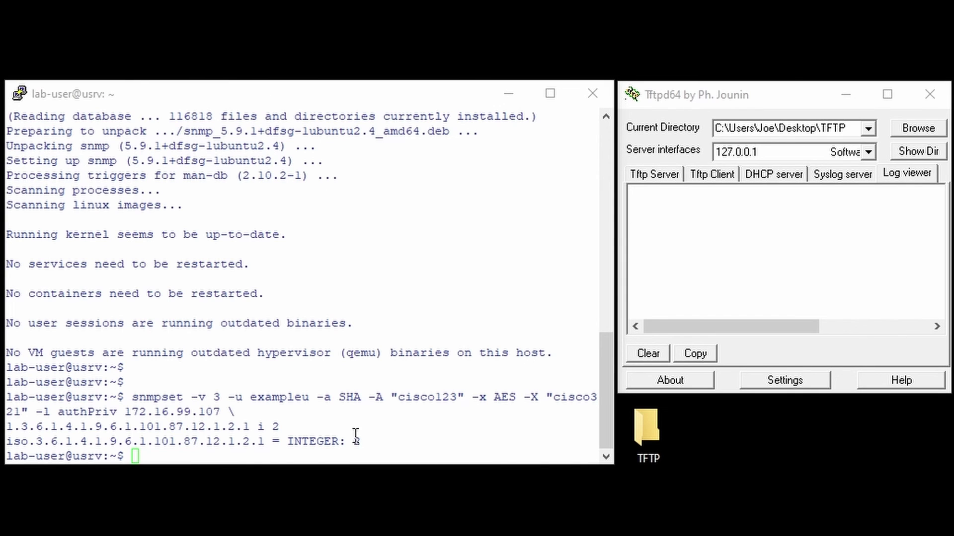
right_click(247, 388)
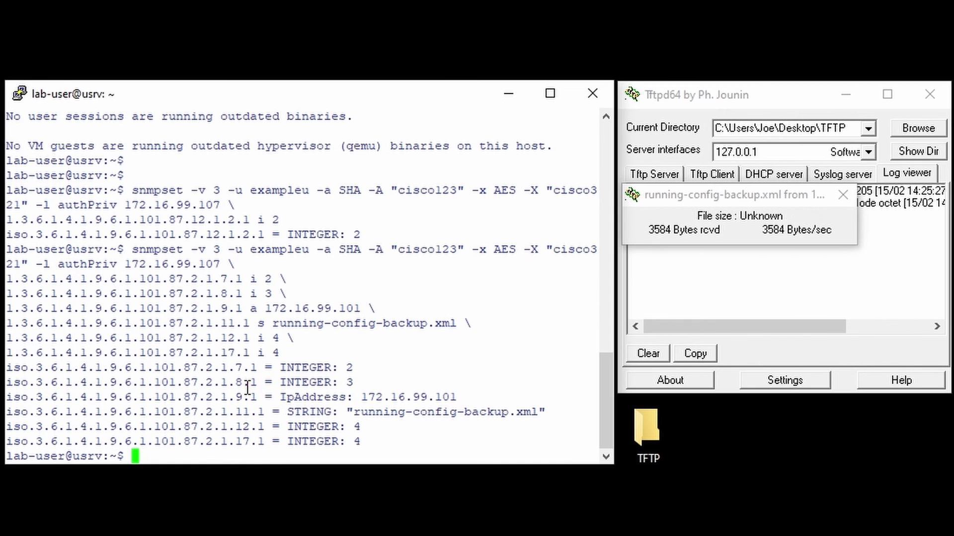
double_click(651, 432)
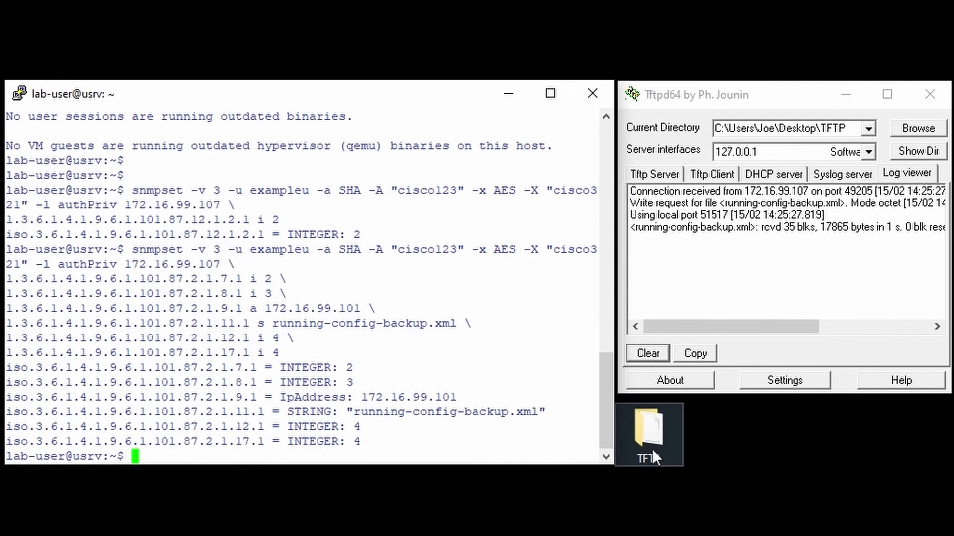